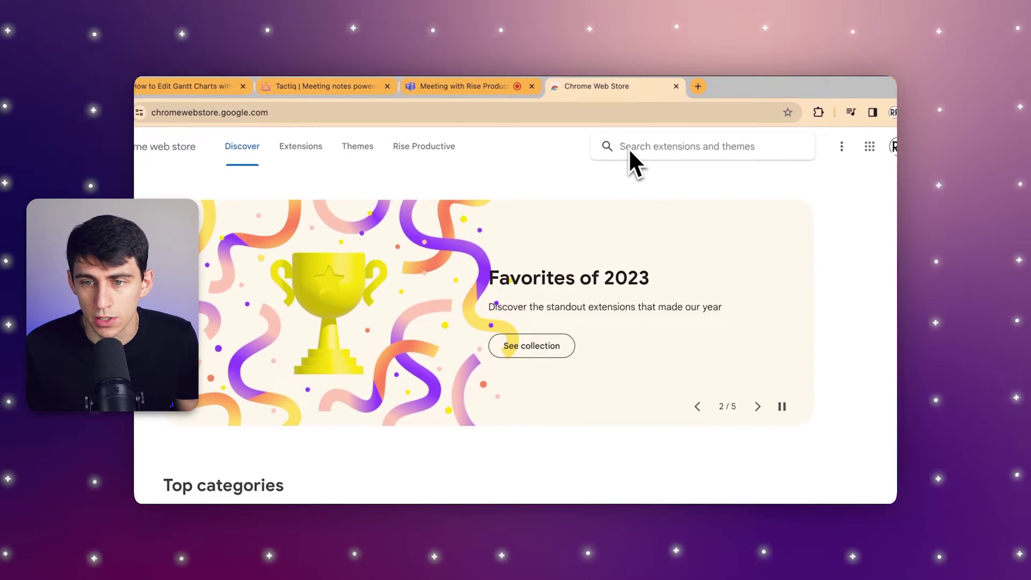
- Search the Chrome Web Store for 'tactiq', open the Tactiq extension page and confirm it's installed
{"action": "left_click", "coordinate": [629, 148]}
{"action": "type", "text": "tactiq"}
{"action": "key", "text": "Return"}
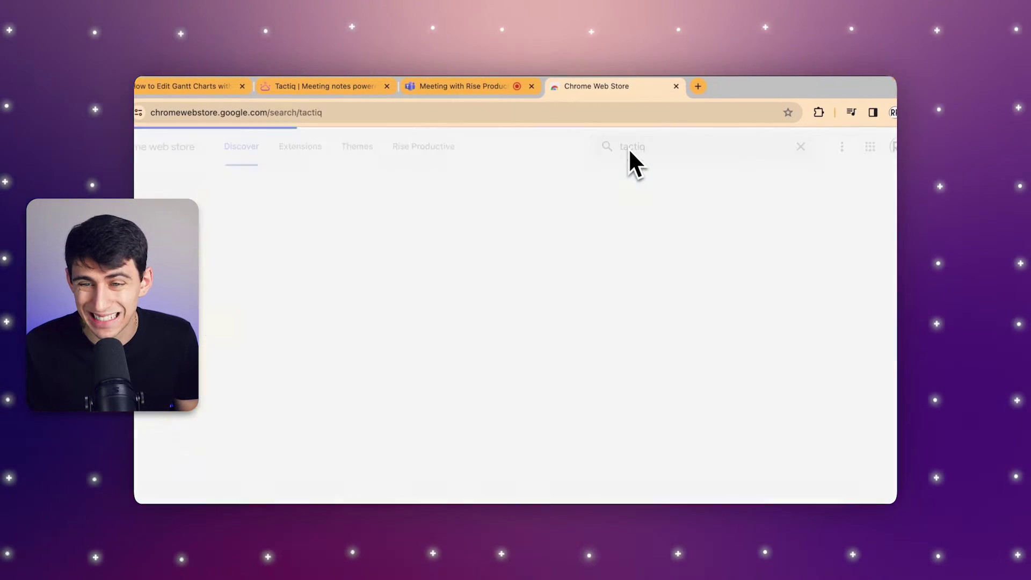
{"action": "left_click", "coordinate": [418, 274]}
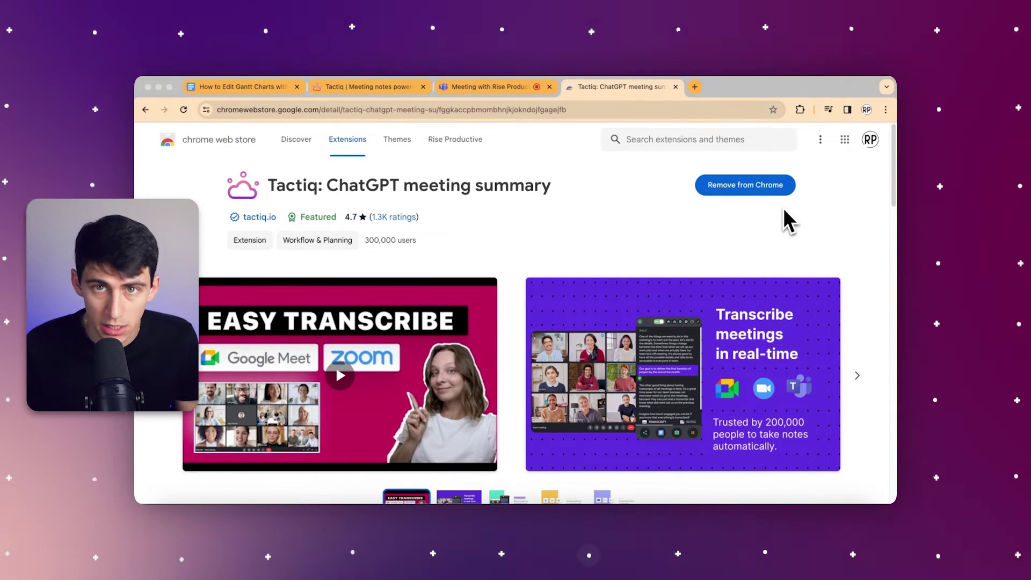
{"action": "left_click", "coordinate": [801, 111]}
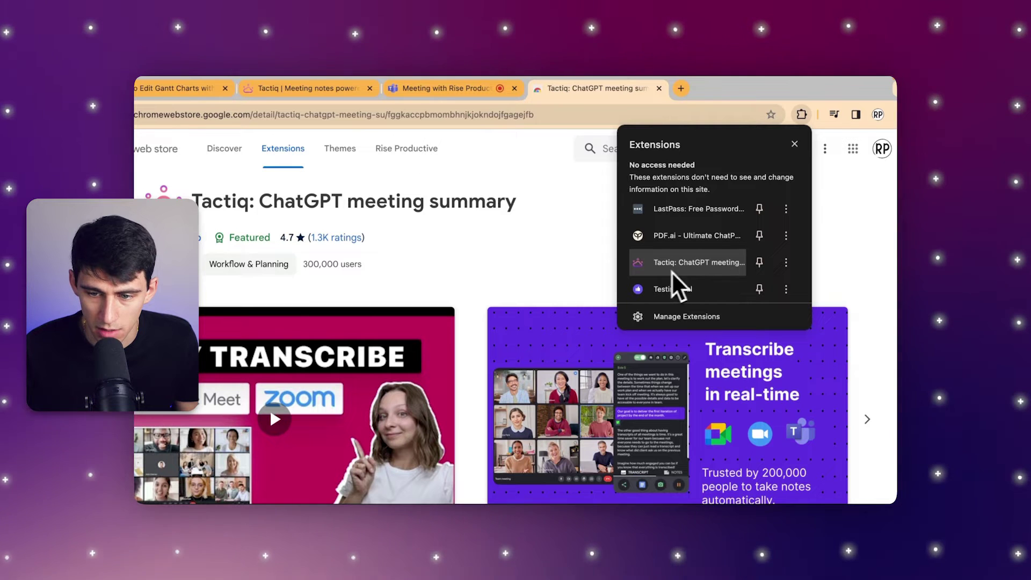
{"action": "left_click", "coordinate": [824, 252]}
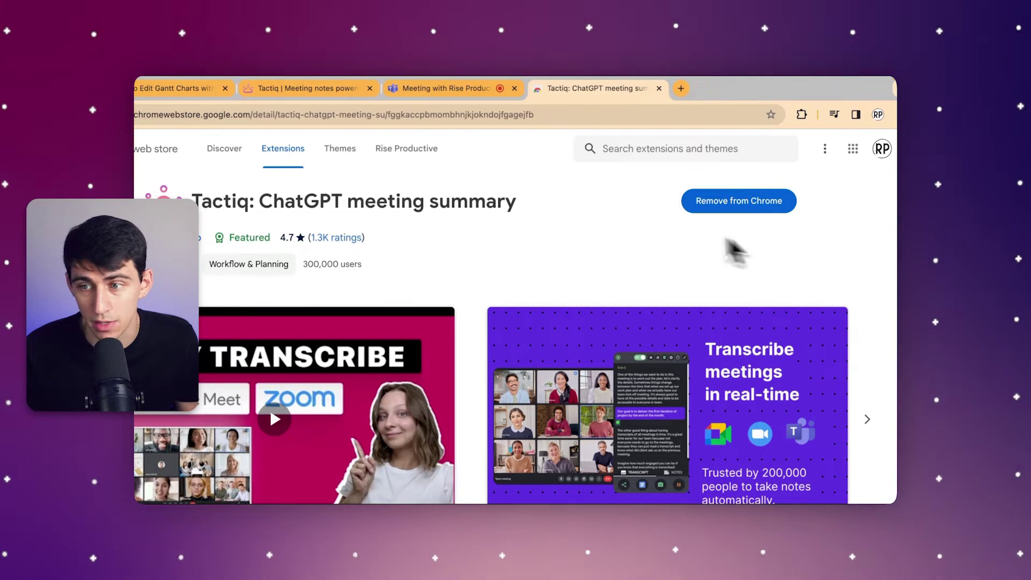
- Open the Microsoft Teams integration details from Integrations in the Tactiq web app
{"action": "left_click", "coordinate": [434, 88]}
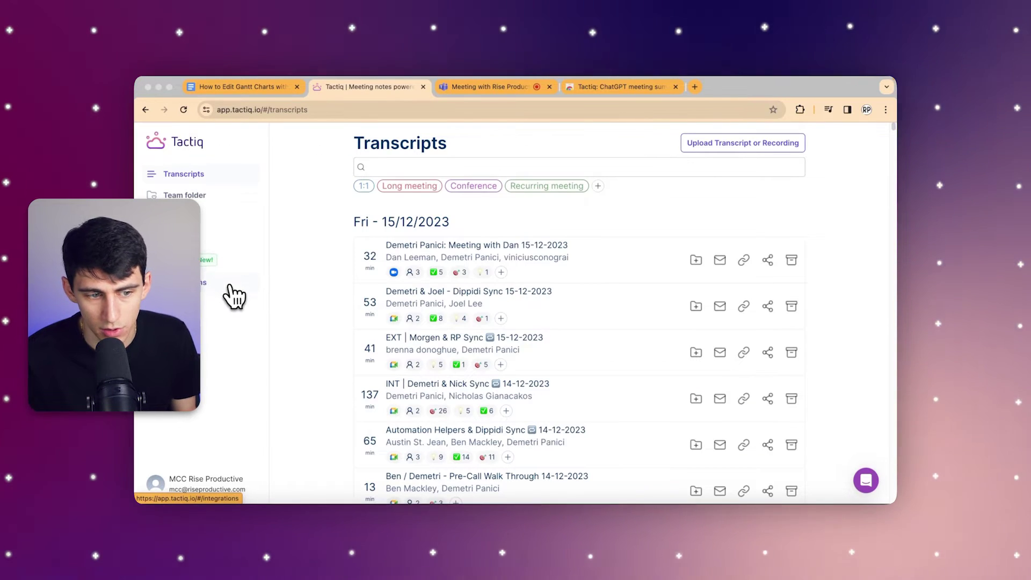
{"action": "left_click", "coordinate": [175, 284]}
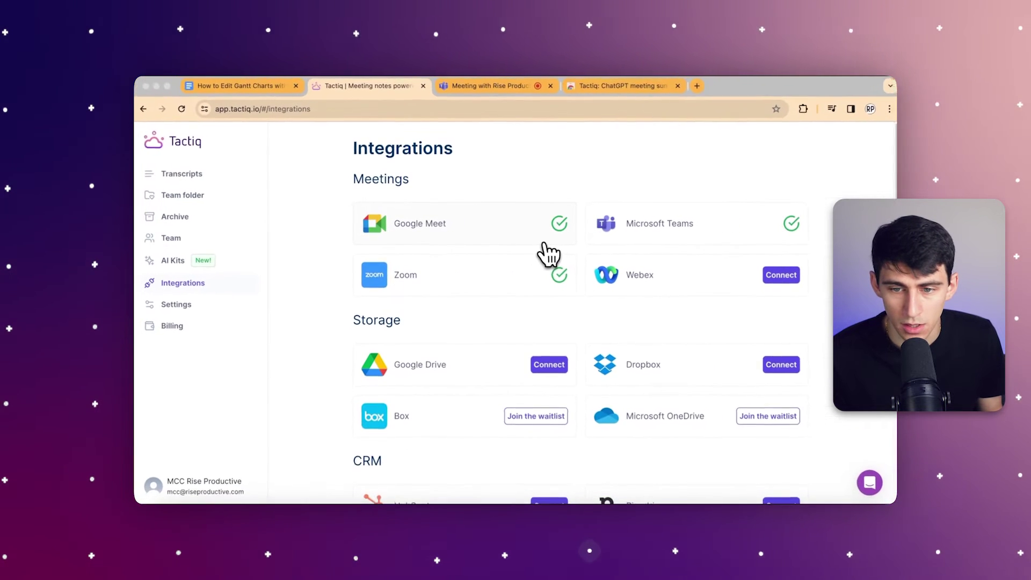
{"action": "left_click", "coordinate": [626, 246]}
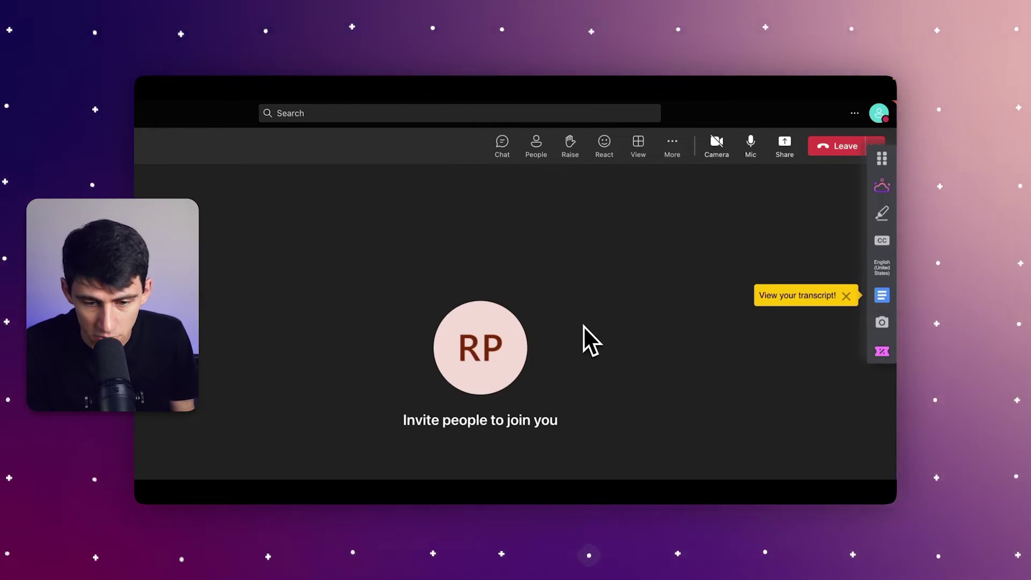
- Show Tactiq's live transcript in the Teams meeting, dismiss the language notice and compact the panel
{"action": "left_click", "coordinate": [879, 163]}
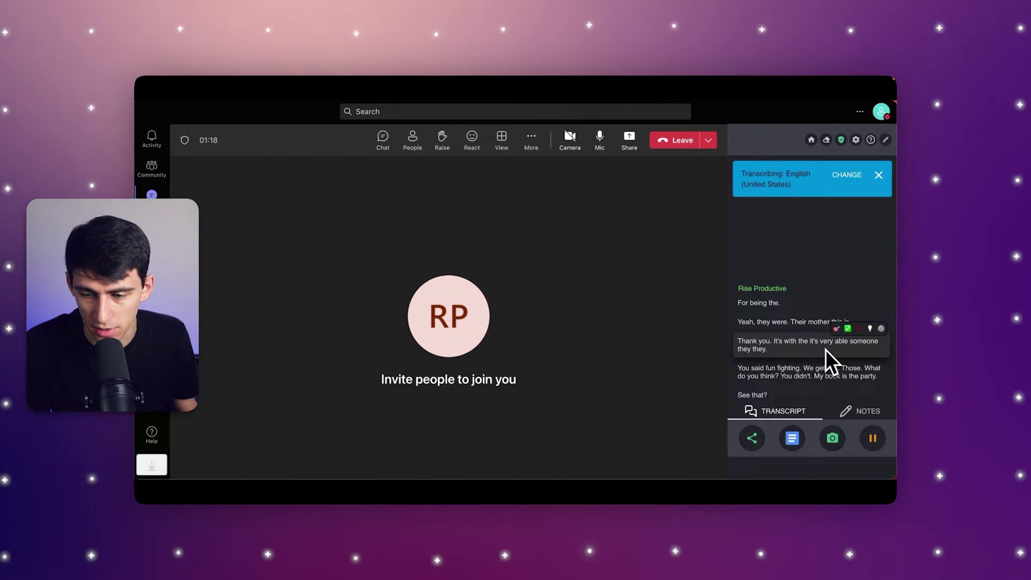
{"action": "left_click", "coordinate": [878, 175]}
{"action": "left_click", "coordinate": [884, 141]}
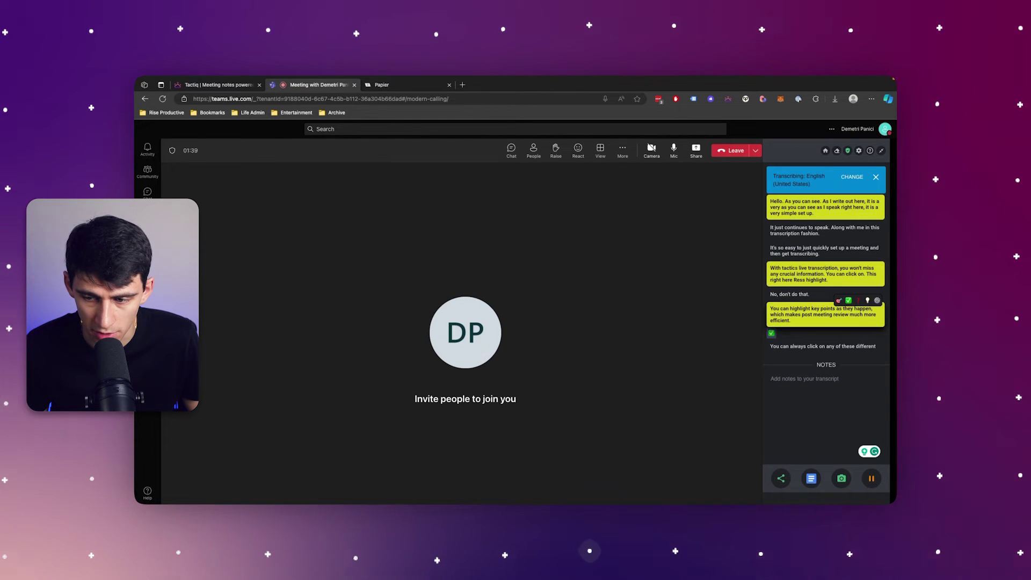
- Highlight the 'You can highlight key points...' line in the Tactiq transcript panel
{"action": "left_click", "coordinate": [848, 294]}
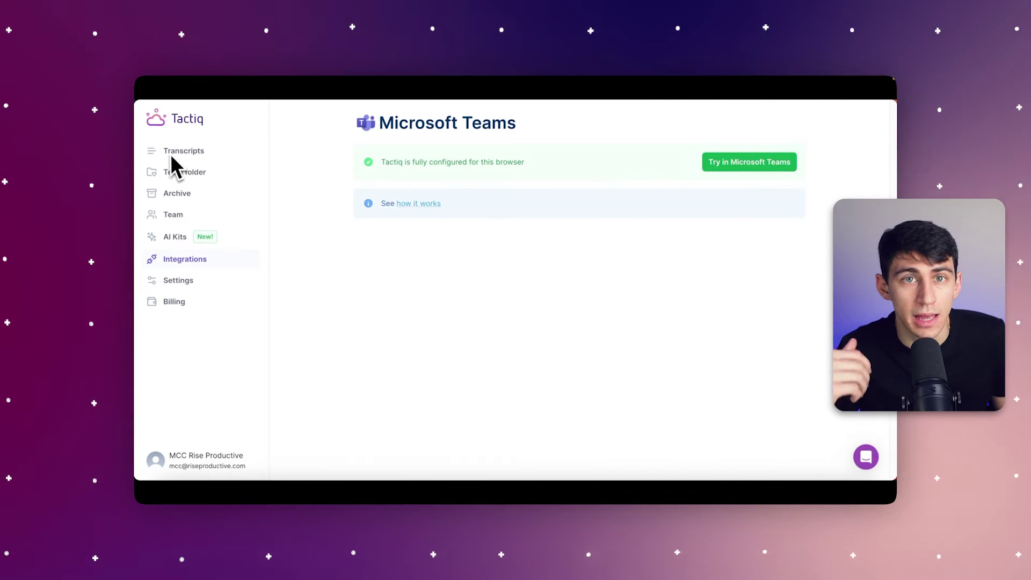
- Return to the transcript list and scroll to the INT | RP Manager Sync 11-12-2023 meeting
{"action": "left_click", "coordinate": [197, 153]}
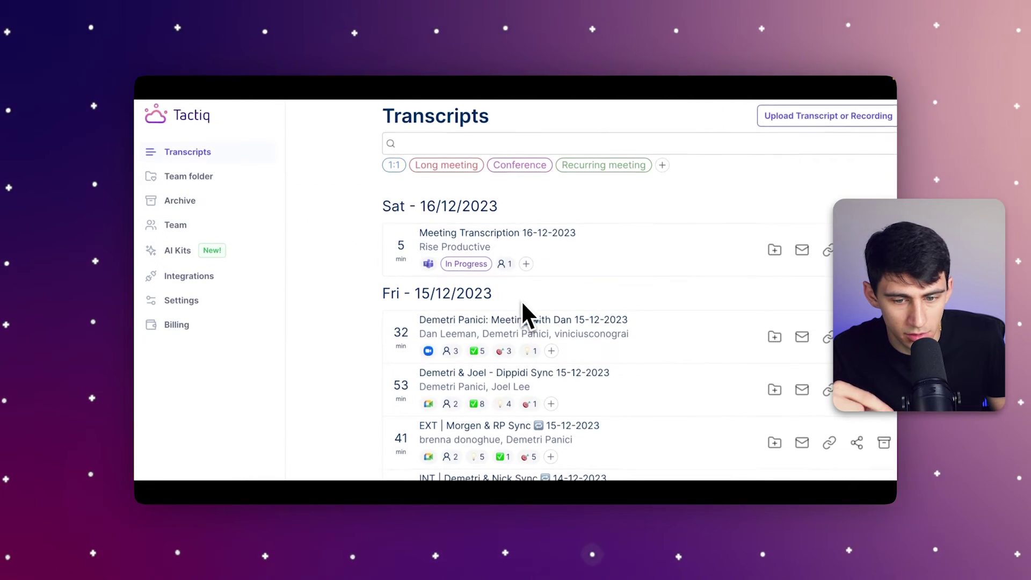
{"action": "scroll", "coordinate": [505, 296], "scroll_direction": "down", "scroll_amount": 3}
{"action": "scroll", "coordinate": [487, 296], "scroll_direction": "down", "scroll_amount": 3}
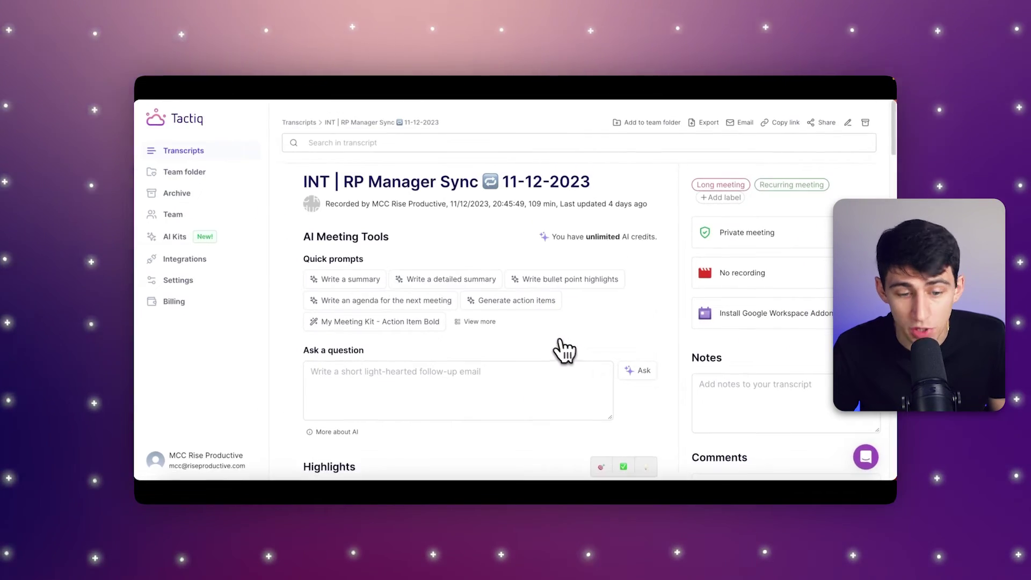
{"action": "scroll", "coordinate": [542, 332], "scroll_direction": "down", "scroll_amount": 2}
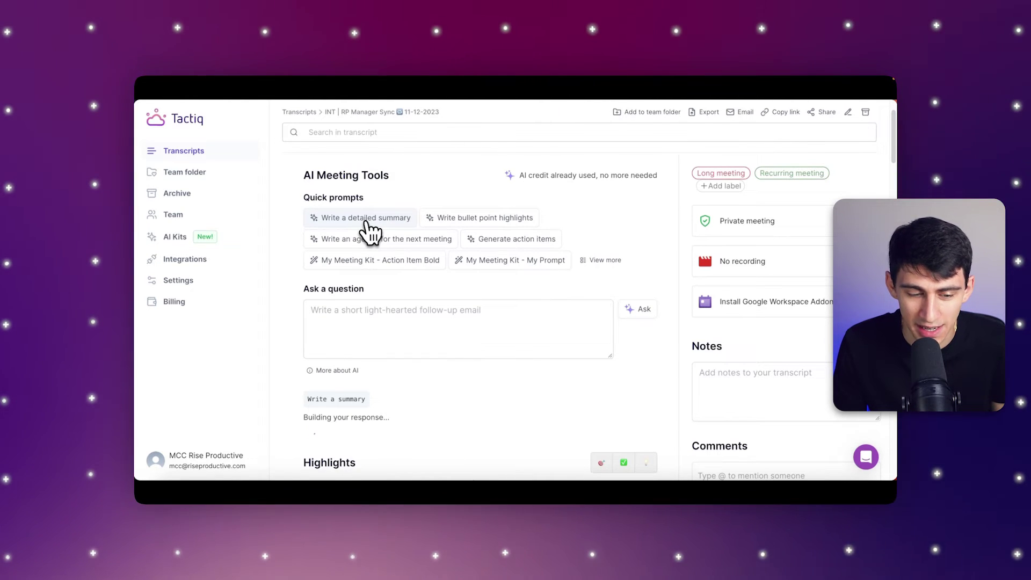
{"action": "scroll", "coordinate": [472, 352], "scroll_direction": "down", "scroll_amount": 2}
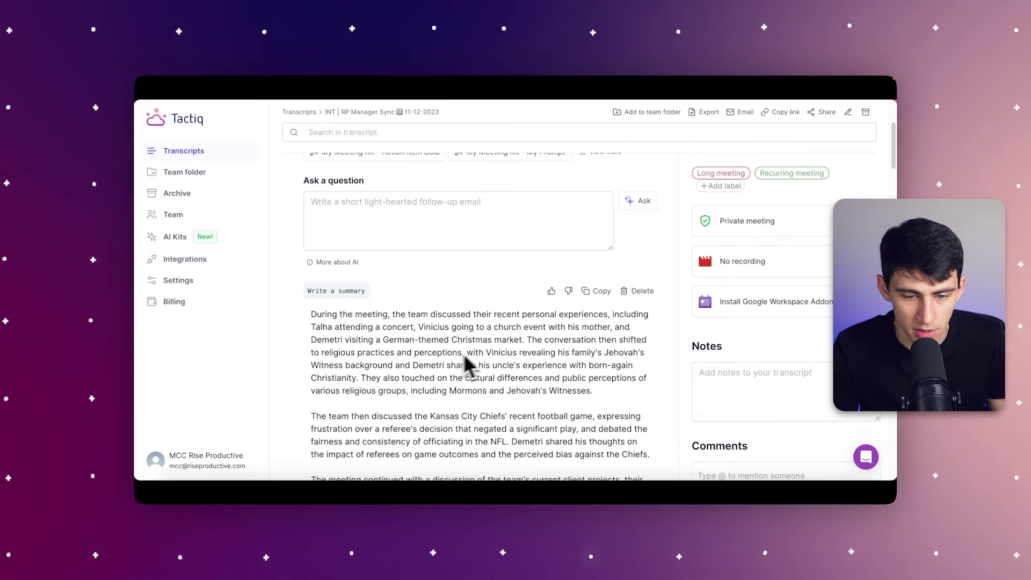
{"action": "scroll", "coordinate": [416, 365], "scroll_direction": "down", "scroll_amount": 3}
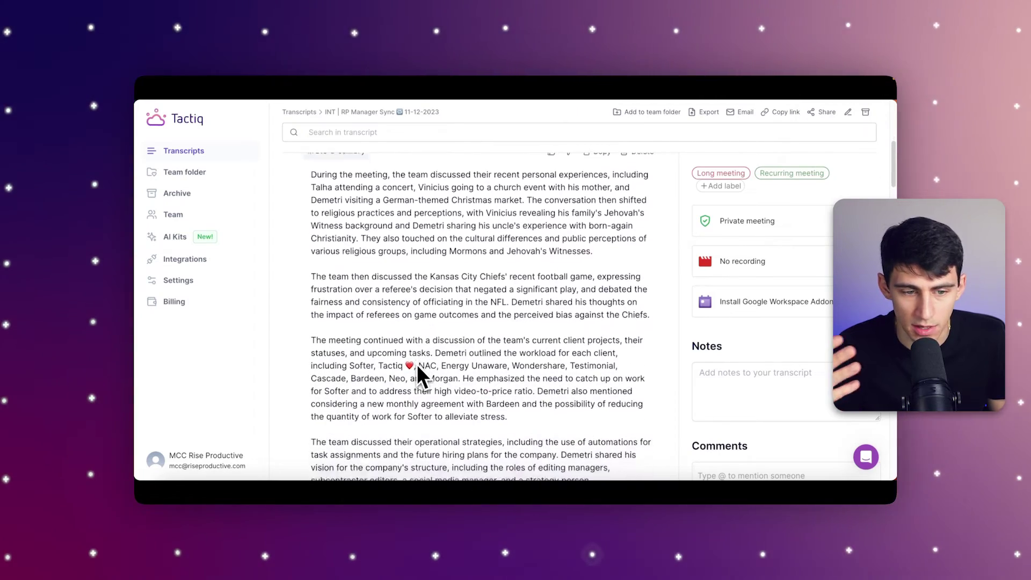
{"action": "scroll", "coordinate": [417, 364], "scroll_direction": "down", "scroll_amount": 2}
{"action": "scroll", "coordinate": [416, 364], "scroll_direction": "up", "scroll_amount": 5}
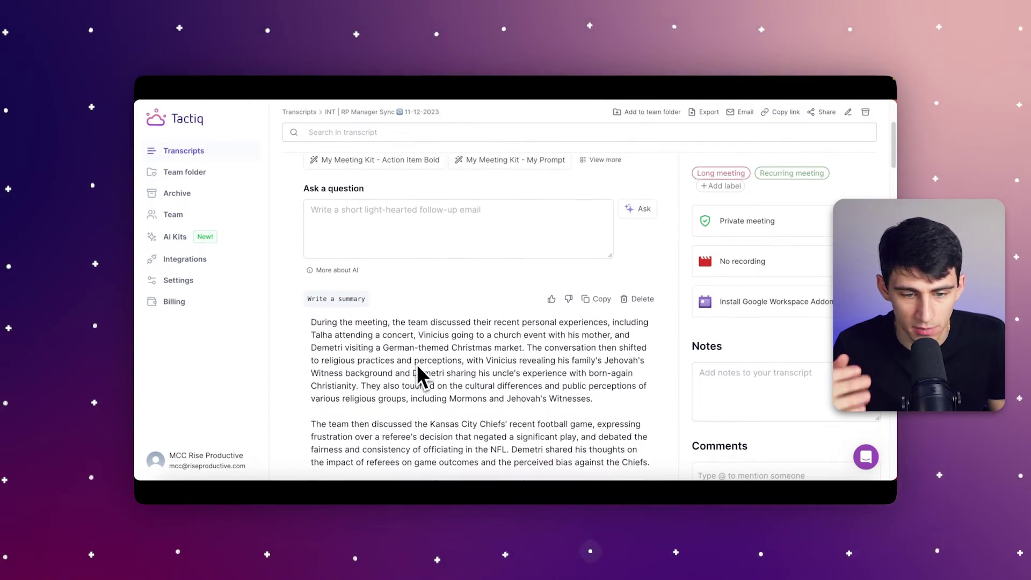
- Ask the AI 'What were the action items decided?' about the meeting
{"action": "left_click", "coordinate": [333, 214]}
{"action": "type", "text": "What were "}
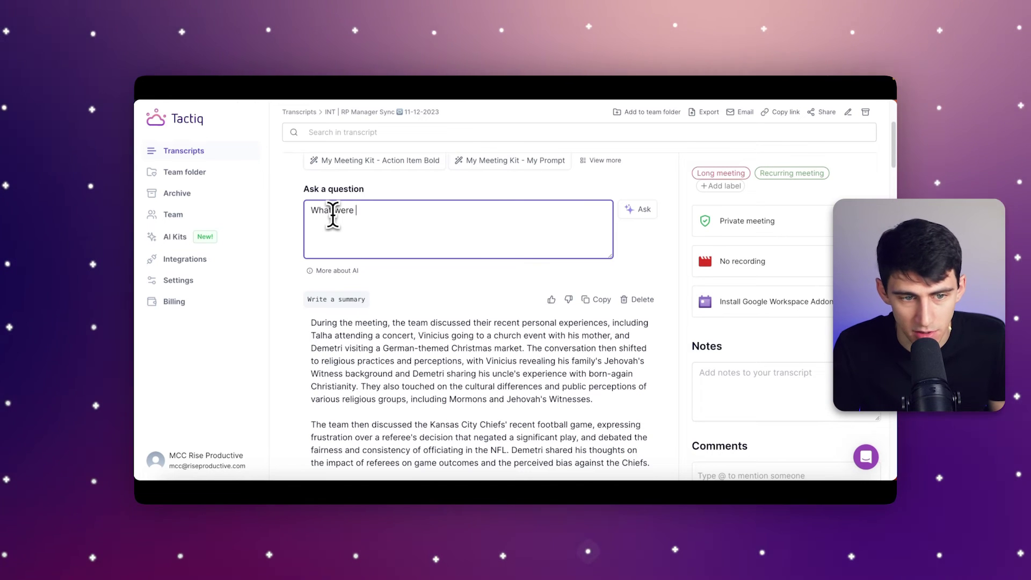
{"action": "type", "text": "the action items decided"}
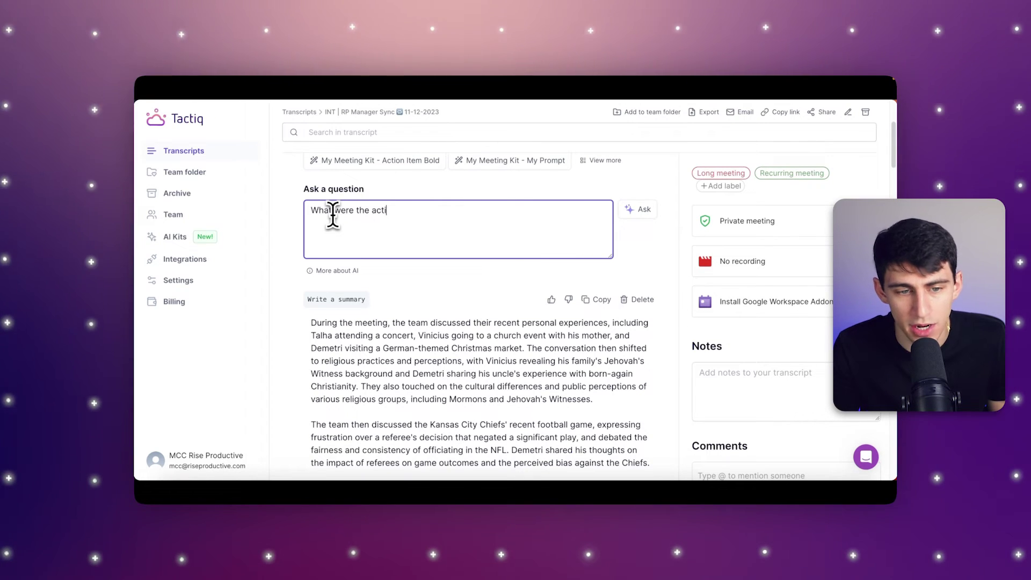
{"action": "type", "text": "?"}
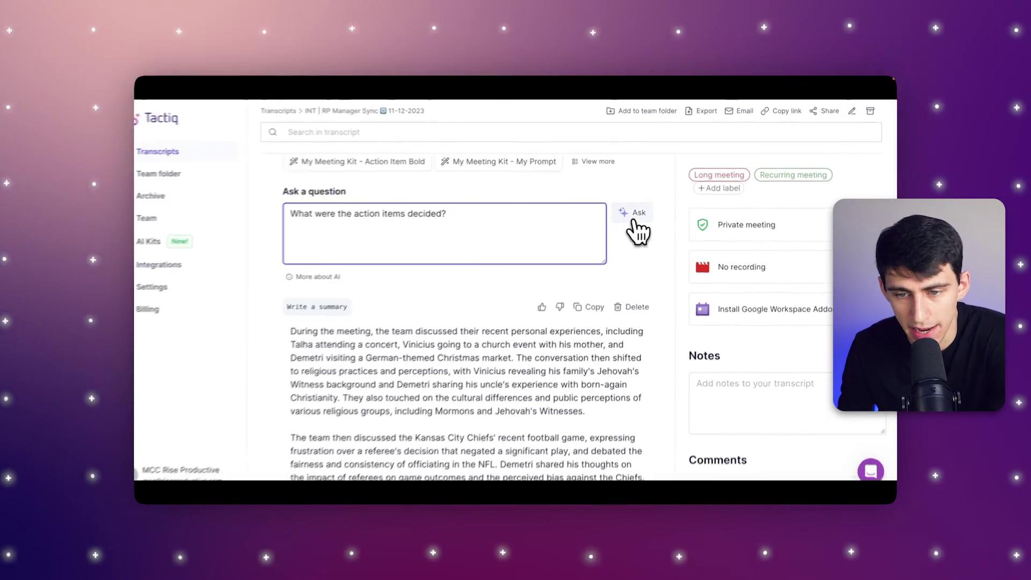
{"action": "left_click", "coordinate": [638, 211]}
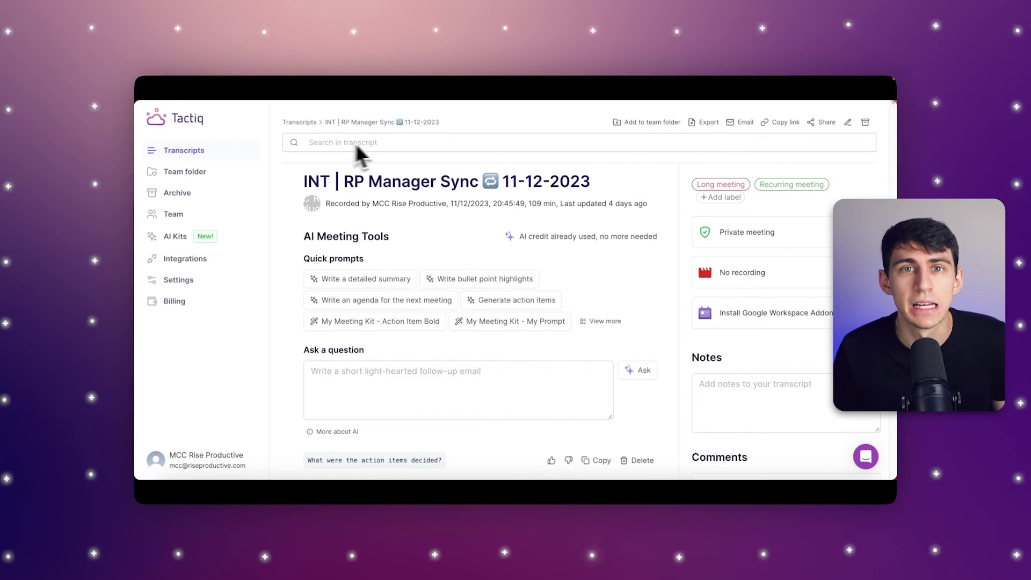
- Search the transcript for 'tactiq' and step through to the last of four matches
{"action": "left_click", "coordinate": [456, 146]}
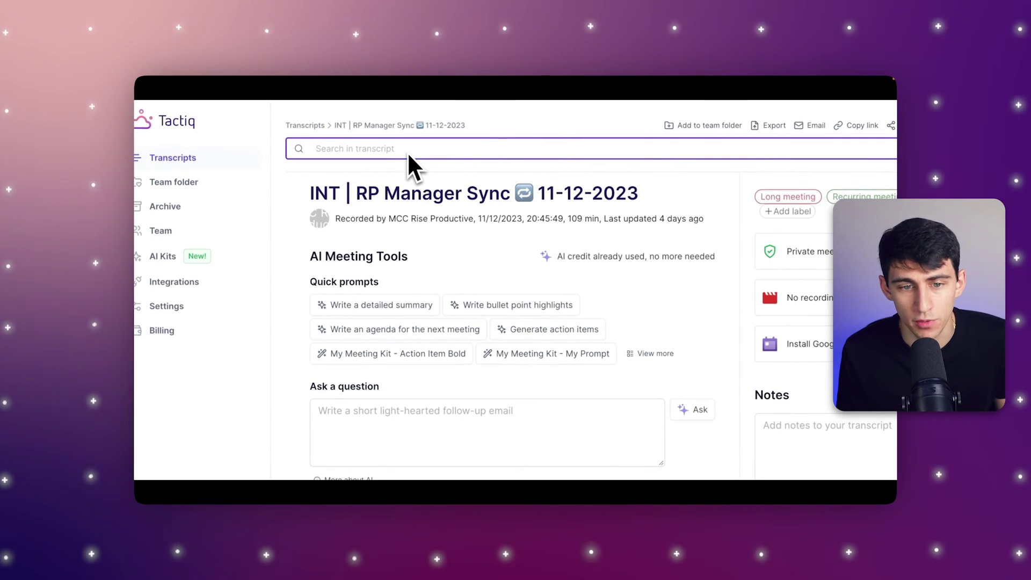
{"action": "type", "text": "tact"}
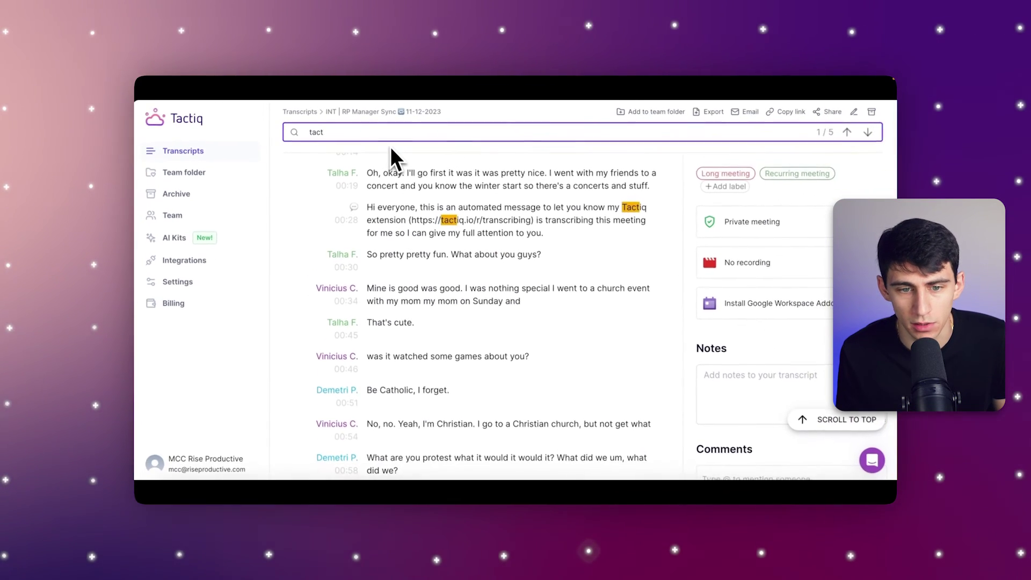
{"action": "type", "text": "iq"}
{"action": "left_click", "coordinate": [861, 132]}
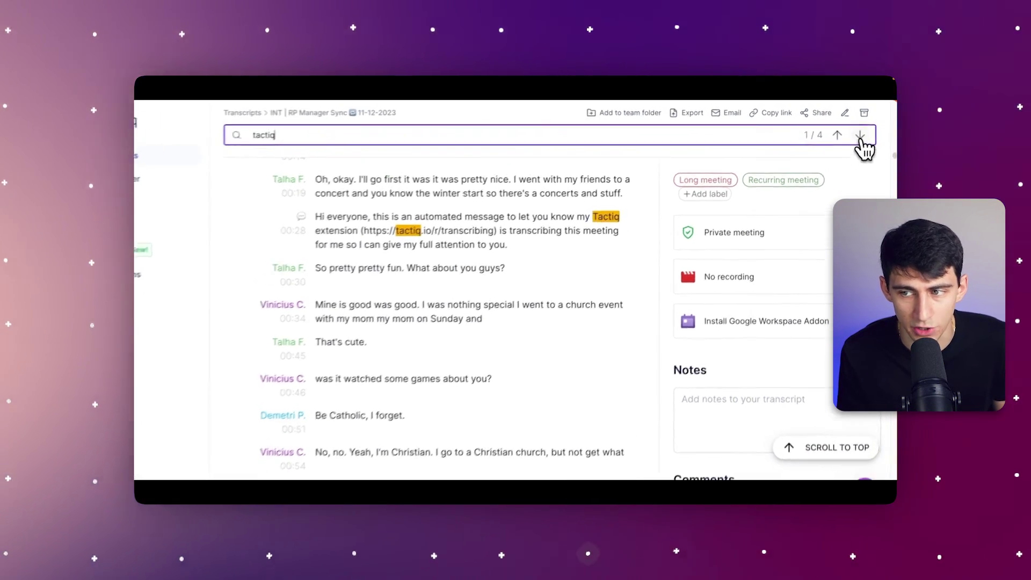
{"action": "left_click", "coordinate": [861, 132]}
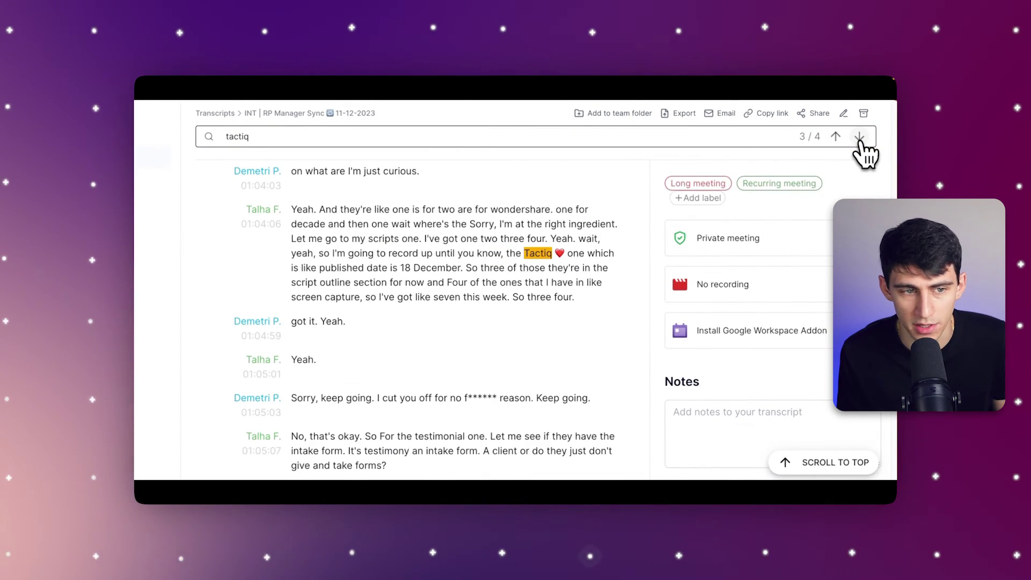
{"action": "left_click", "coordinate": [860, 138]}
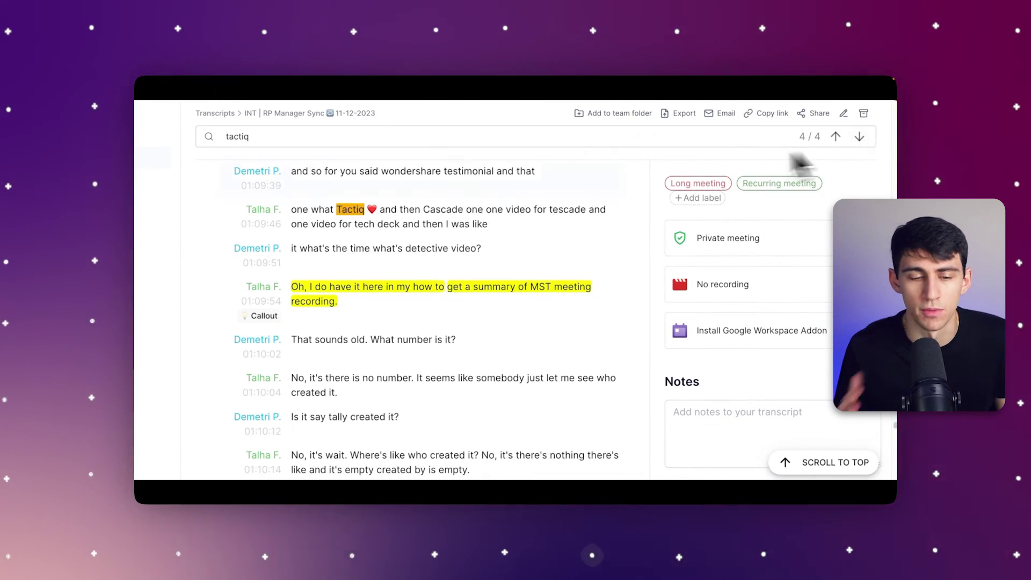
{"action": "left_click", "coordinate": [245, 138]}
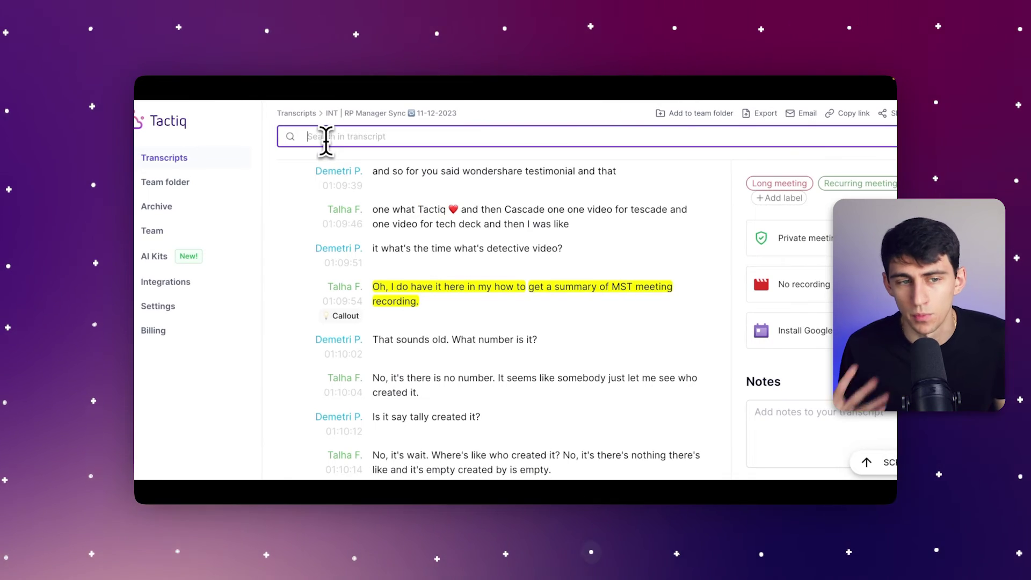
{"action": "scroll", "coordinate": [413, 207], "scroll_direction": "up", "scroll_amount": 1}
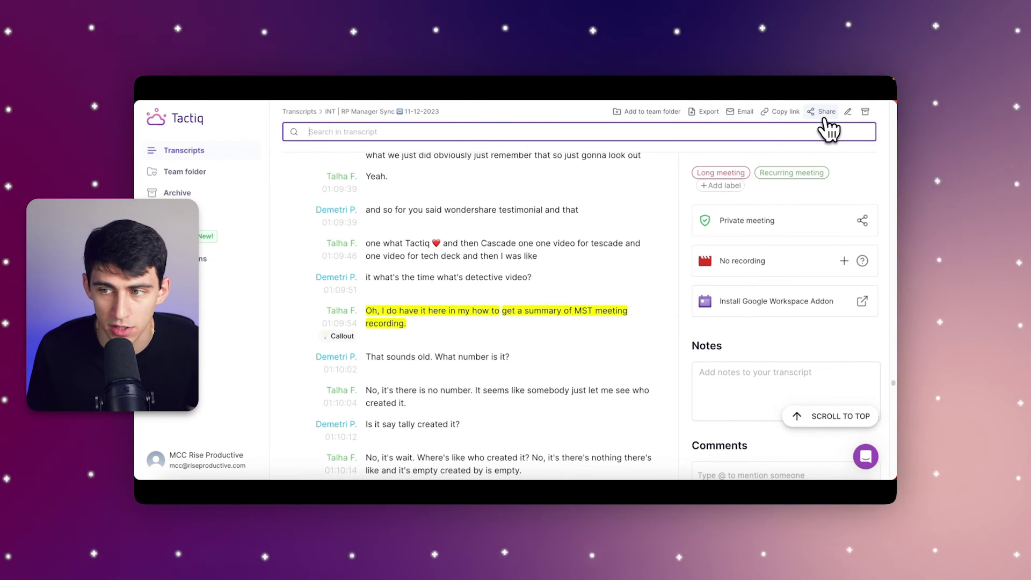
- Share the meeting by link with 'Everyone with the link' access, then save and copy the link
{"action": "left_click", "coordinate": [819, 120]}
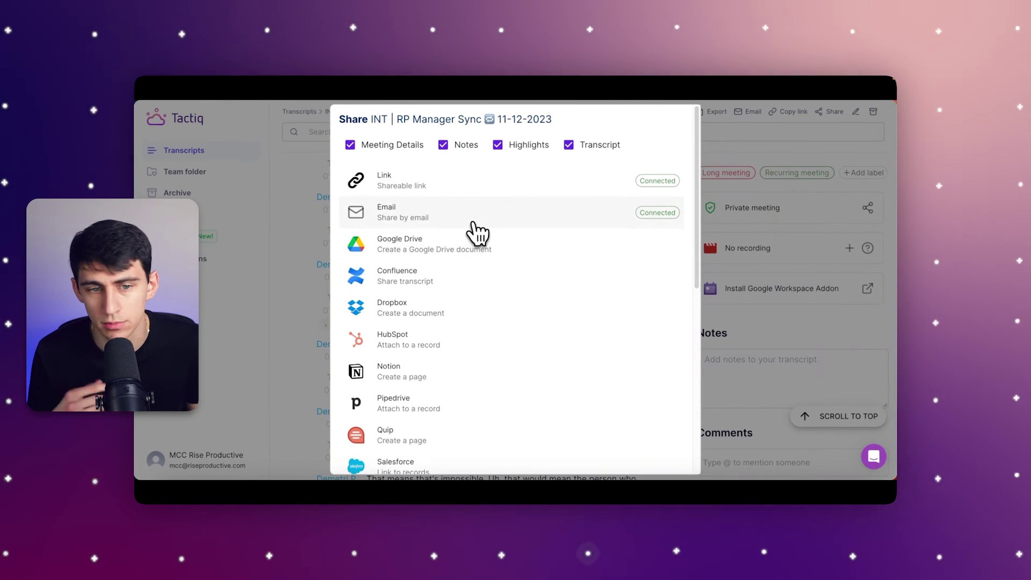
{"action": "left_click", "coordinate": [444, 201]}
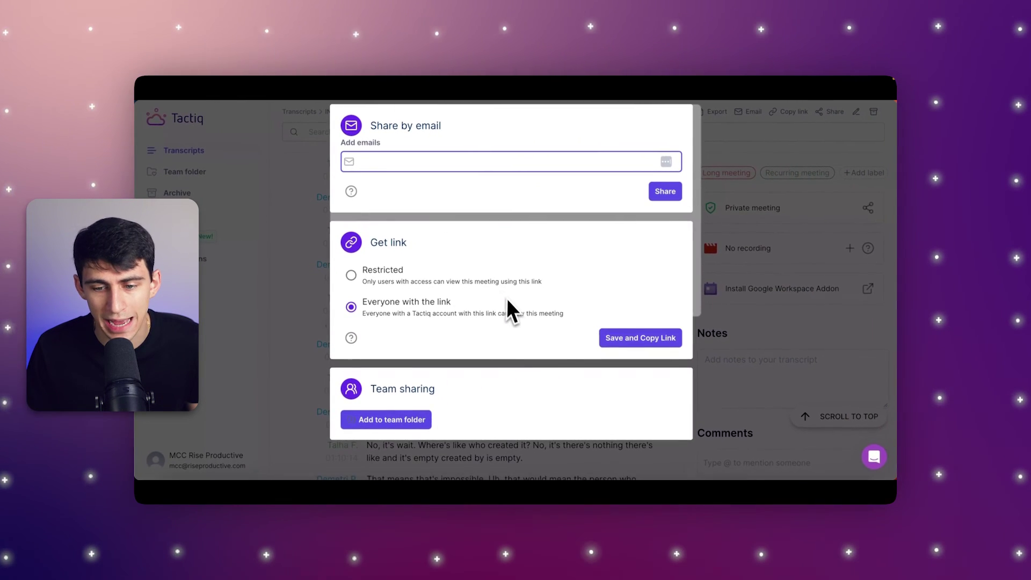
{"action": "left_click", "coordinate": [352, 275]}
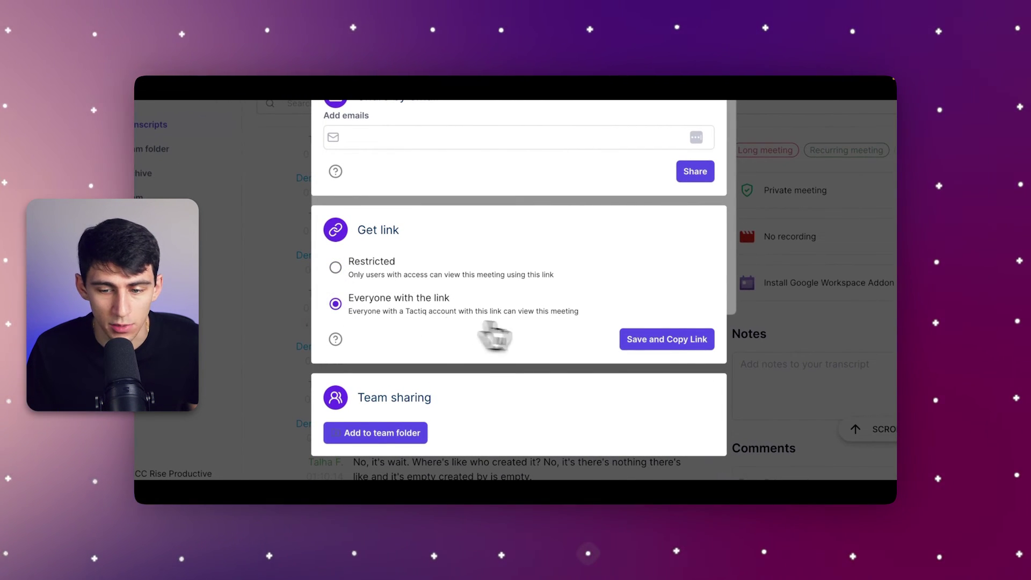
{"action": "left_click", "coordinate": [648, 342]}
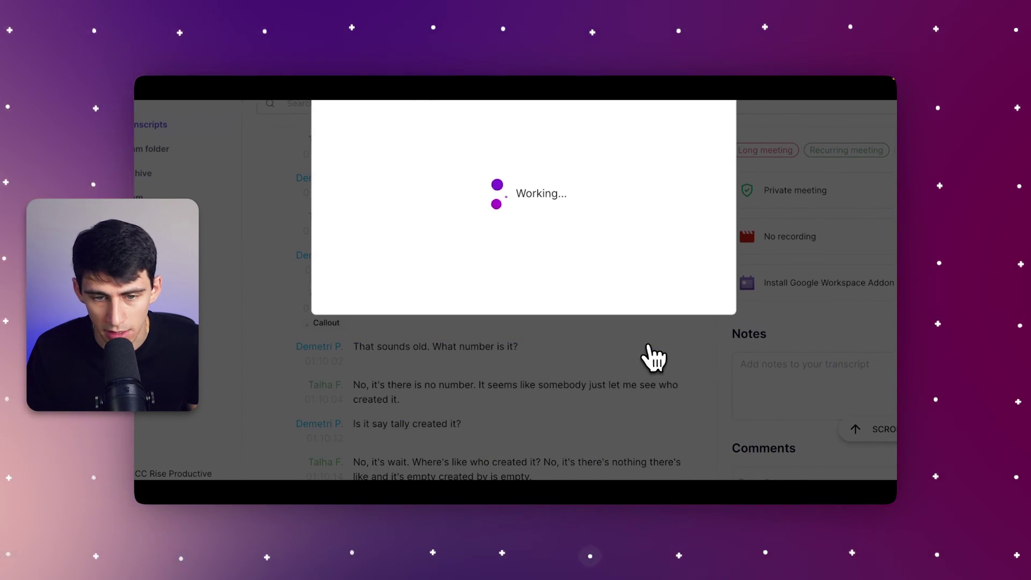